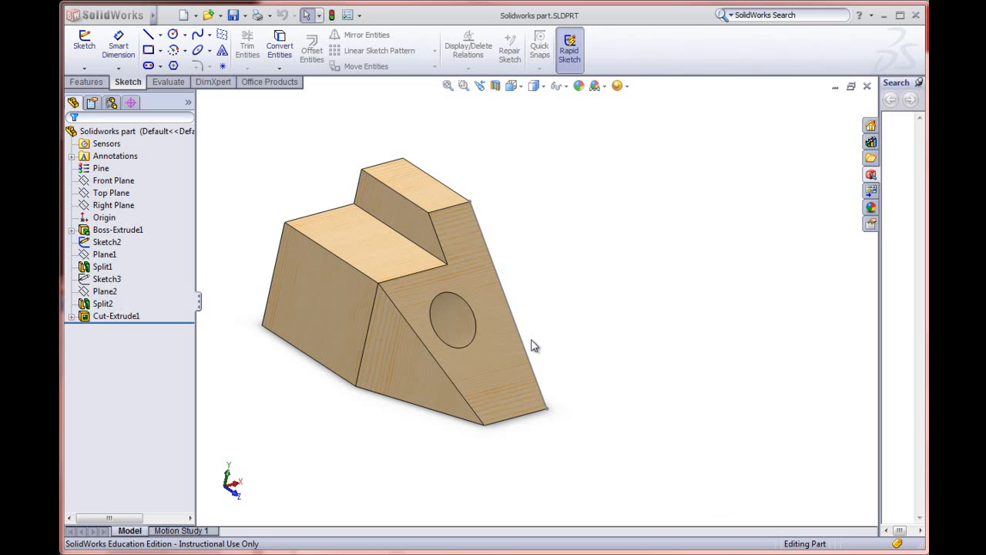
# Save the part as Solidworks part.SLDPRT in the Youtube Video folder, replacing the existing file.
pyautogui.click(167, 16)
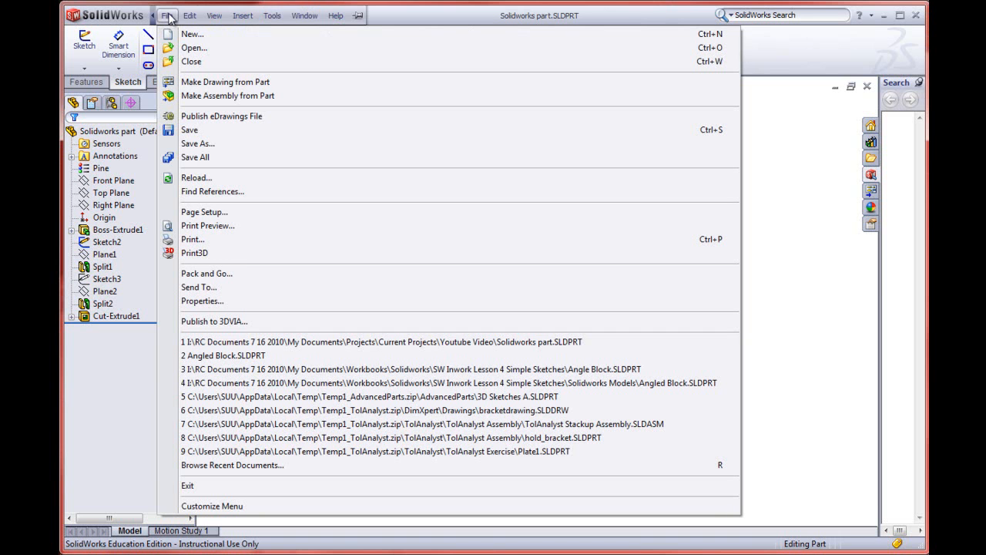
pyautogui.click(194, 145)
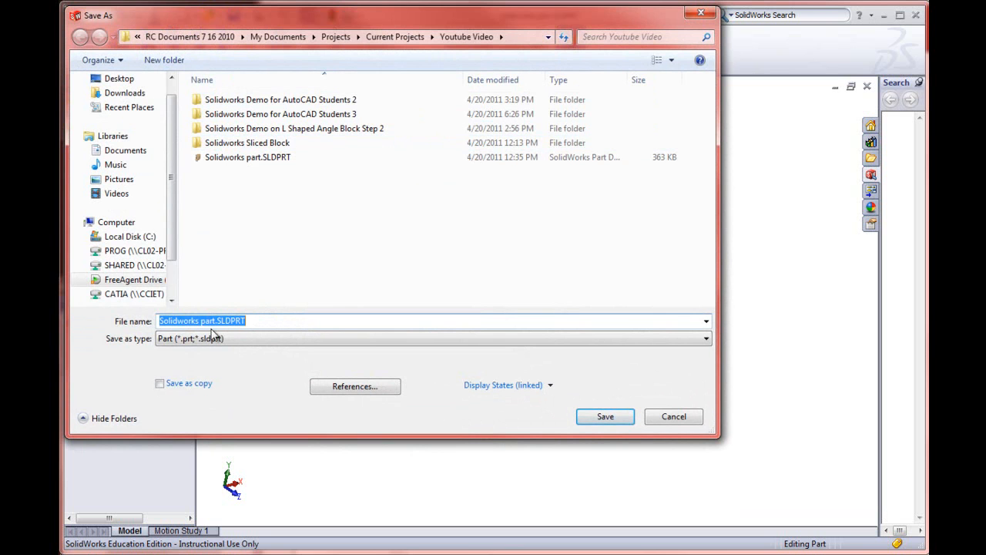
pyautogui.click(607, 418)
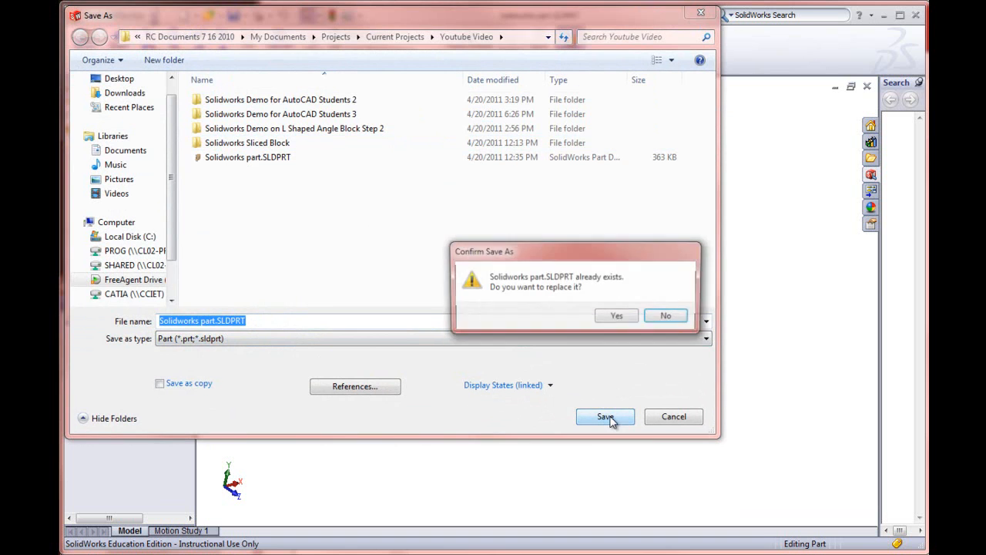
pyautogui.click(617, 317)
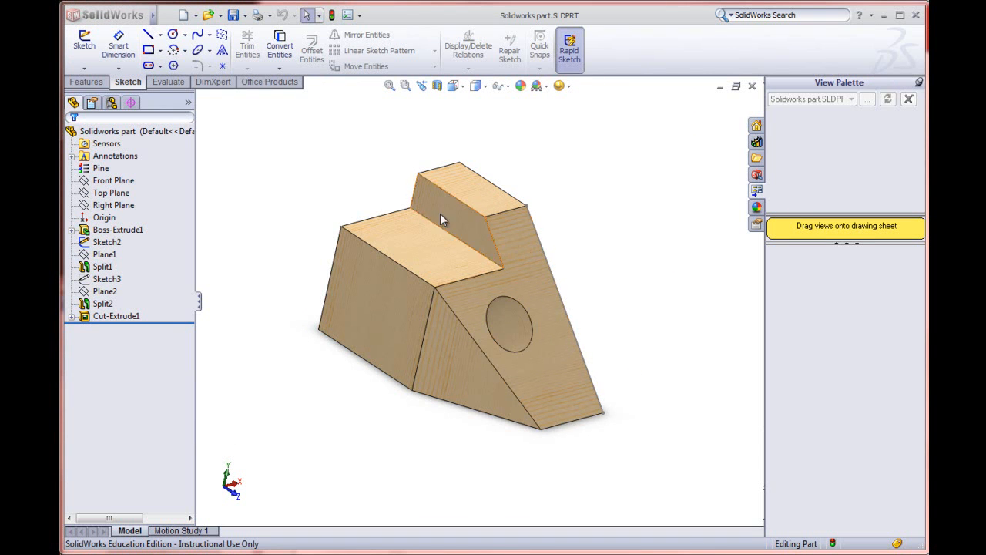
# Make a drawing from the part on a standard B (ANSI) Landscape sheet with the sheet format displayed.
pyautogui.click(197, 16)
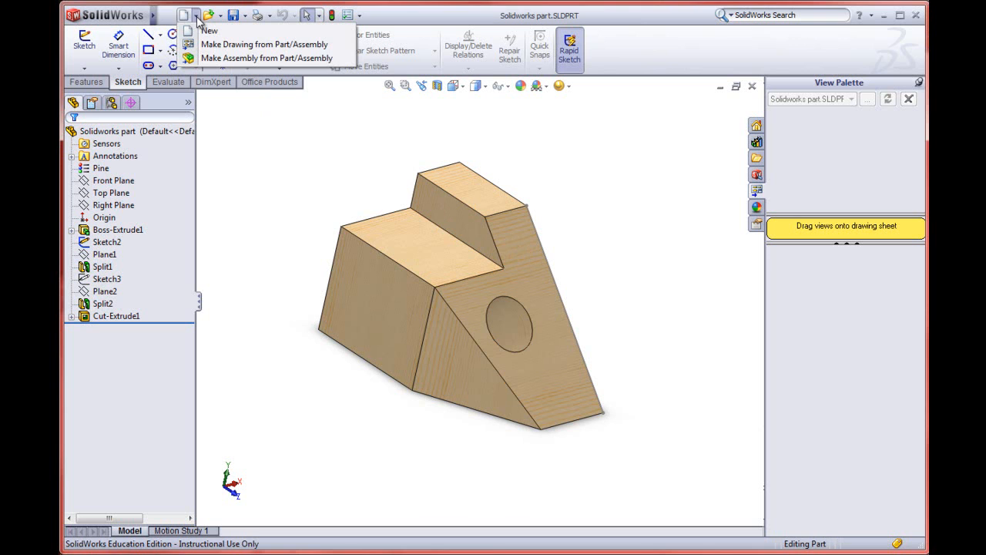
pyautogui.click(211, 46)
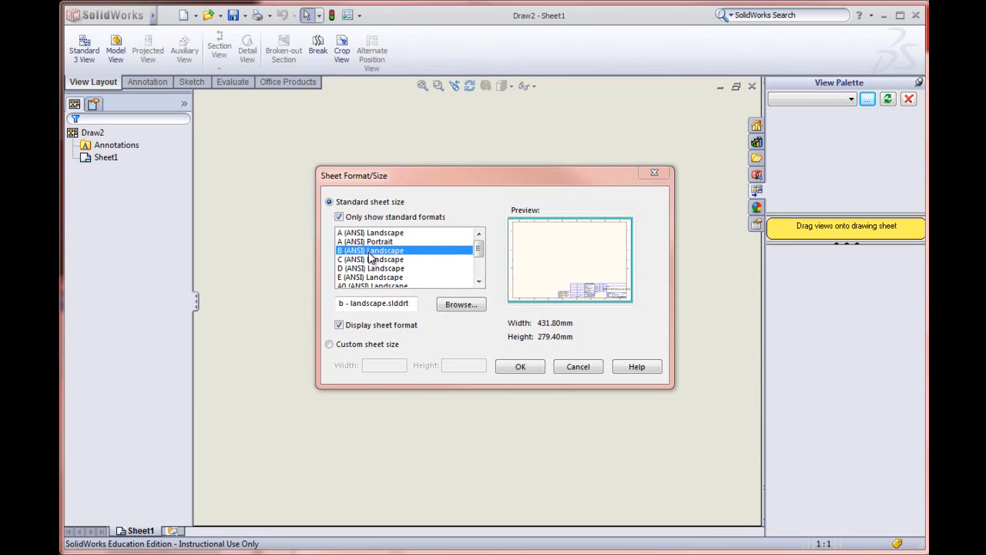
pyautogui.click(520, 367)
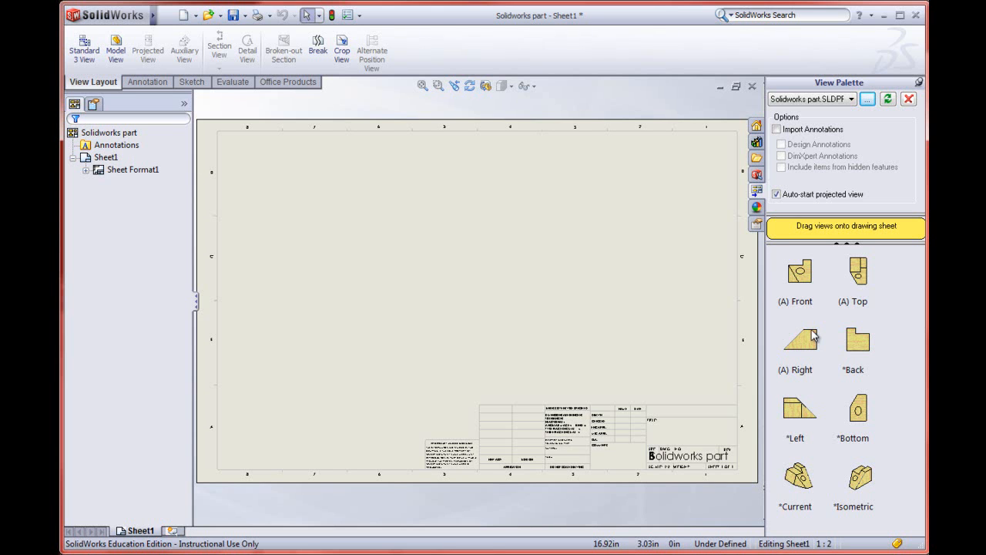
# Place the Left view as base view at the sheet's lower left, with projected views above it, beside it and diagonally as a pictorial.
pyautogui.click(797, 414)
pyautogui.moveTo(796, 414); pyautogui.dragTo(352, 334)
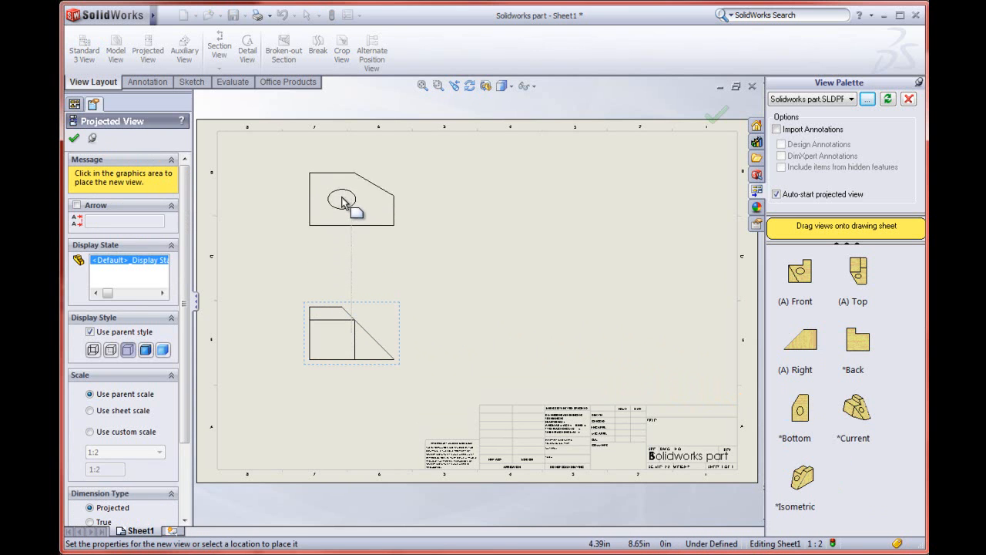
pyautogui.click(344, 199)
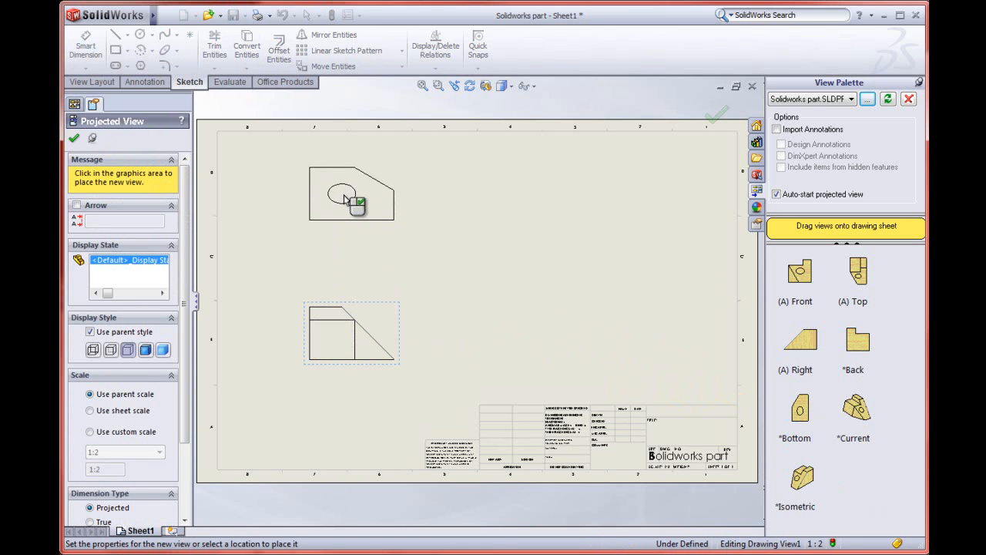
pyautogui.click(582, 348)
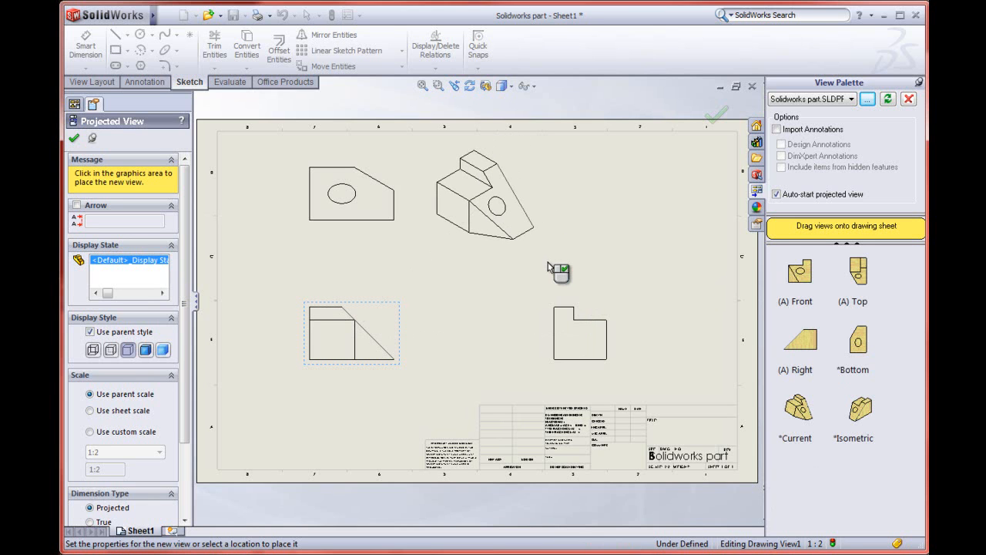
pyautogui.press('Escape')
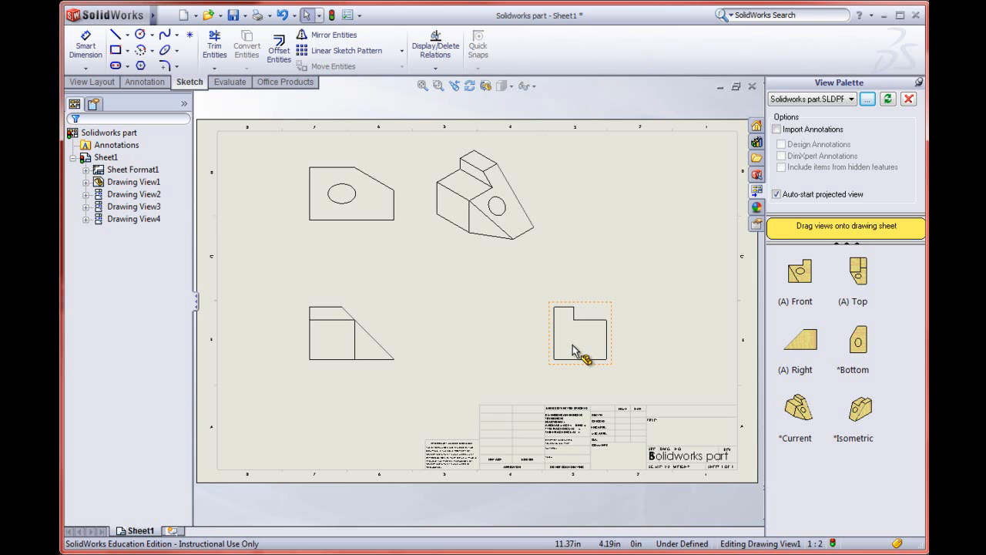
# Change the sheet's type of projection to third angle.
pyautogui.click(119, 172)
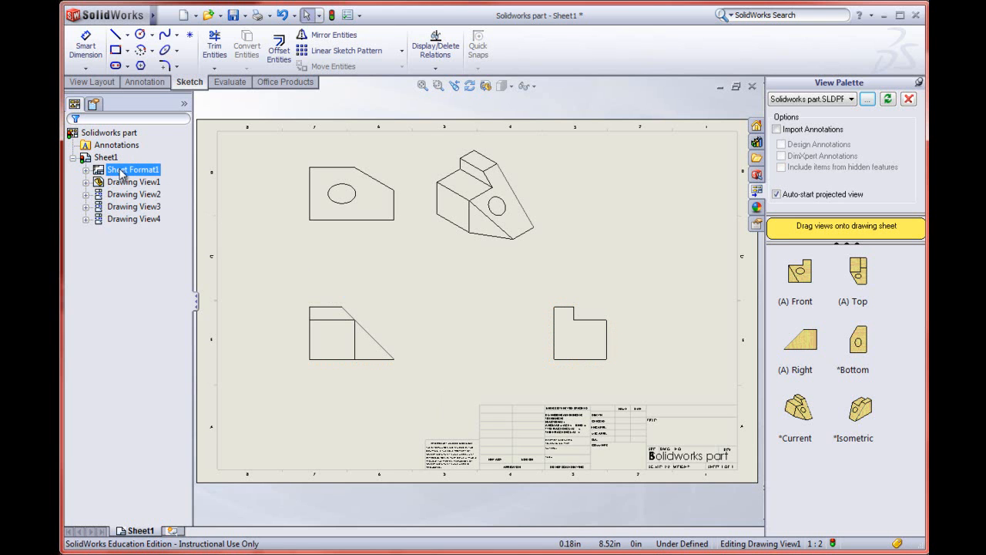
pyautogui.rightClick(120, 172)
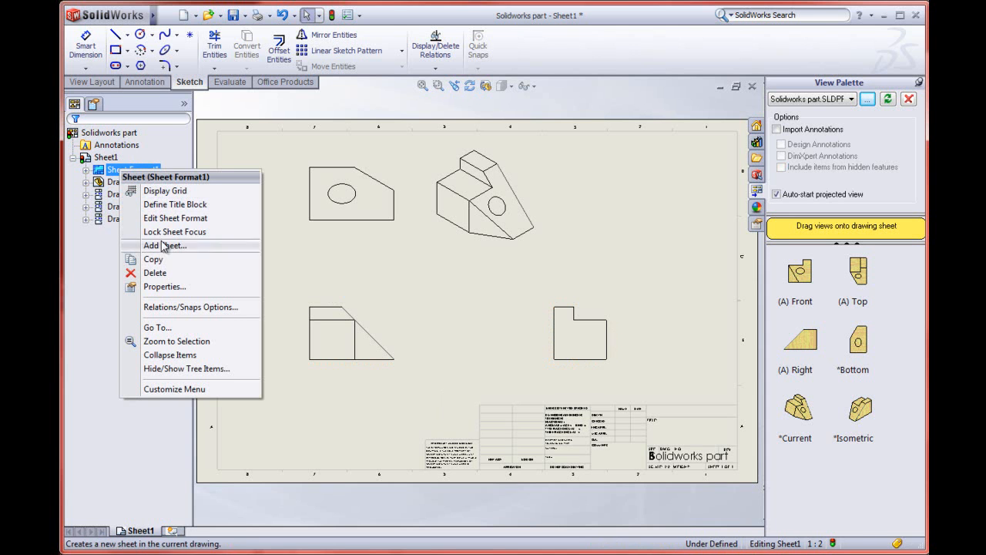
pyautogui.click(157, 287)
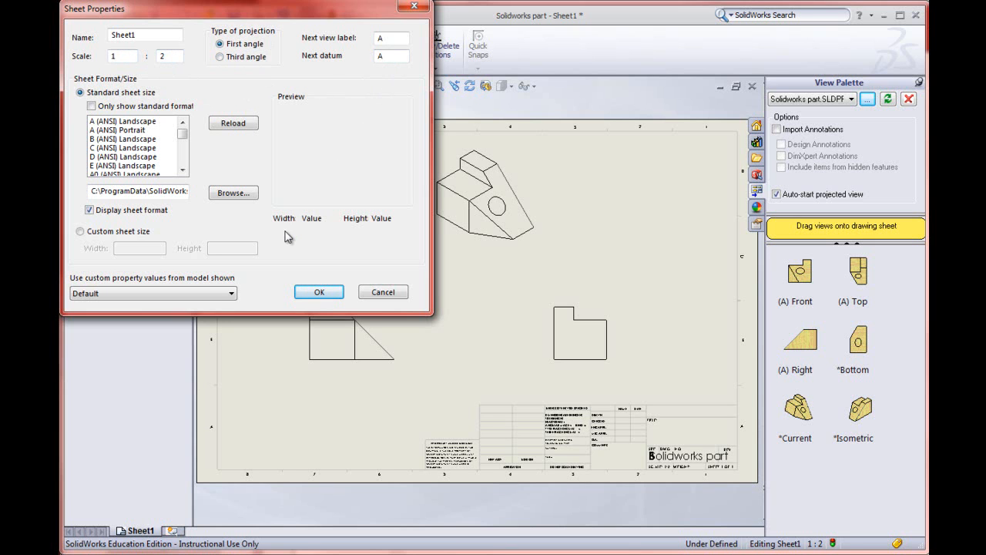
pyautogui.click(219, 57)
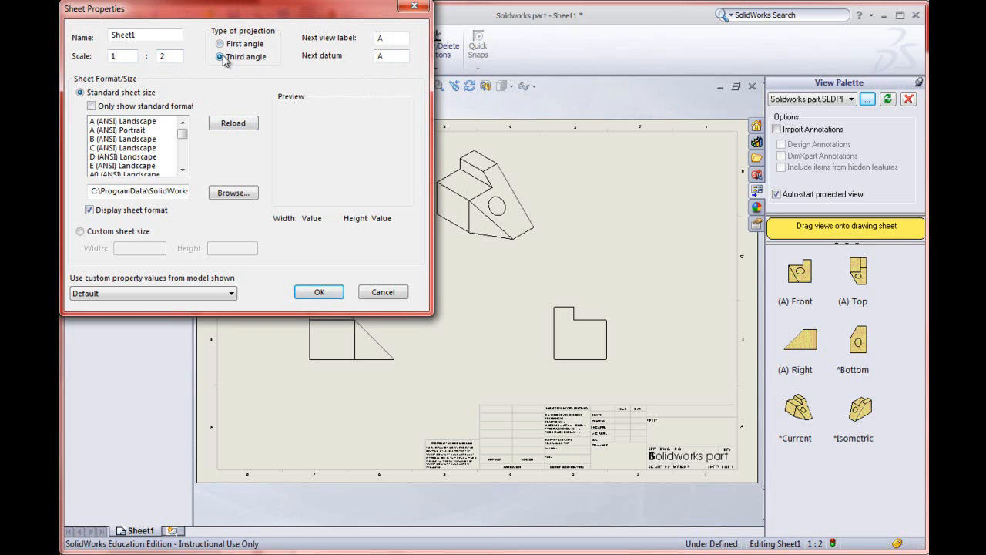
pyautogui.click(319, 293)
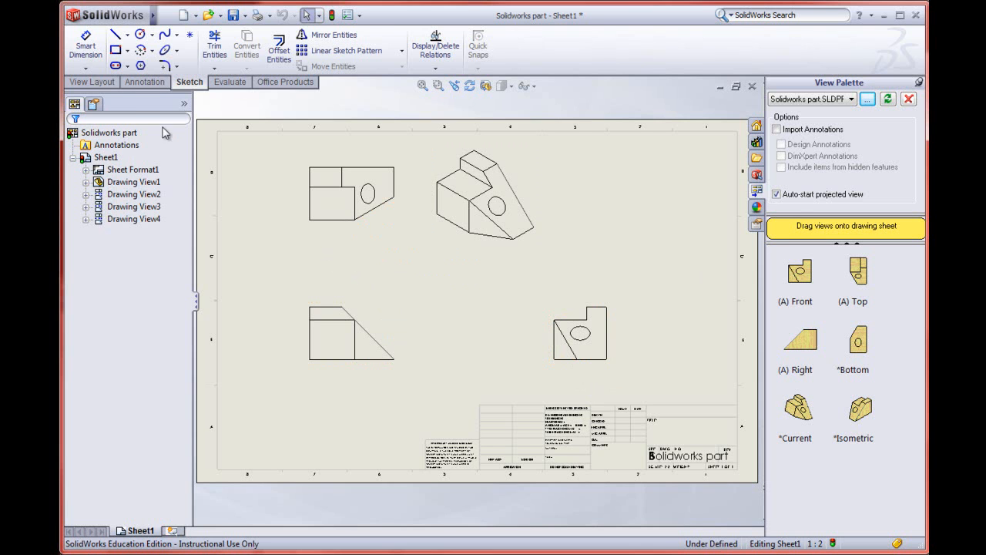
# Create an auxiliary view from the base view's slanted edge with high-quality cosmetic thread display, placing it diagonally above the base view.
pyautogui.click(94, 84)
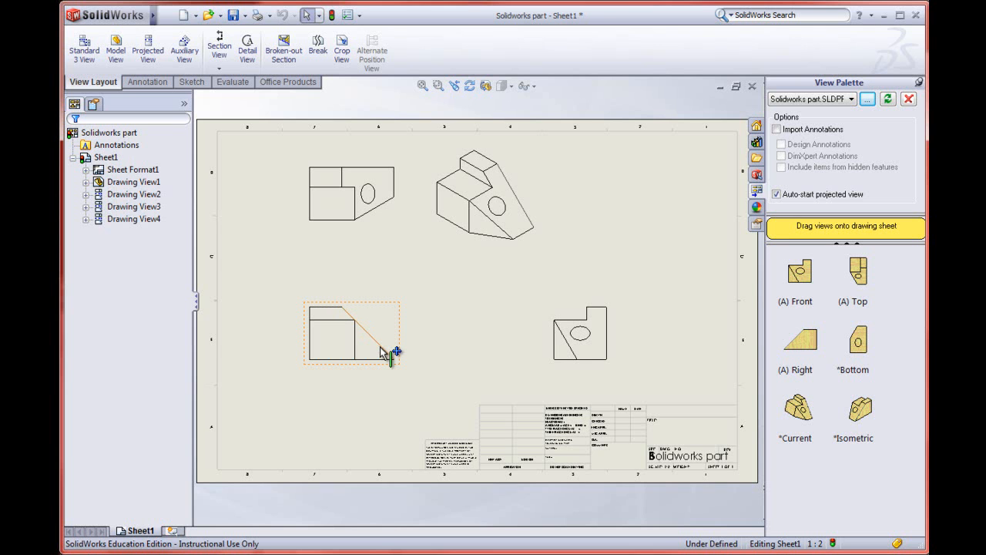
pyautogui.click(184, 51)
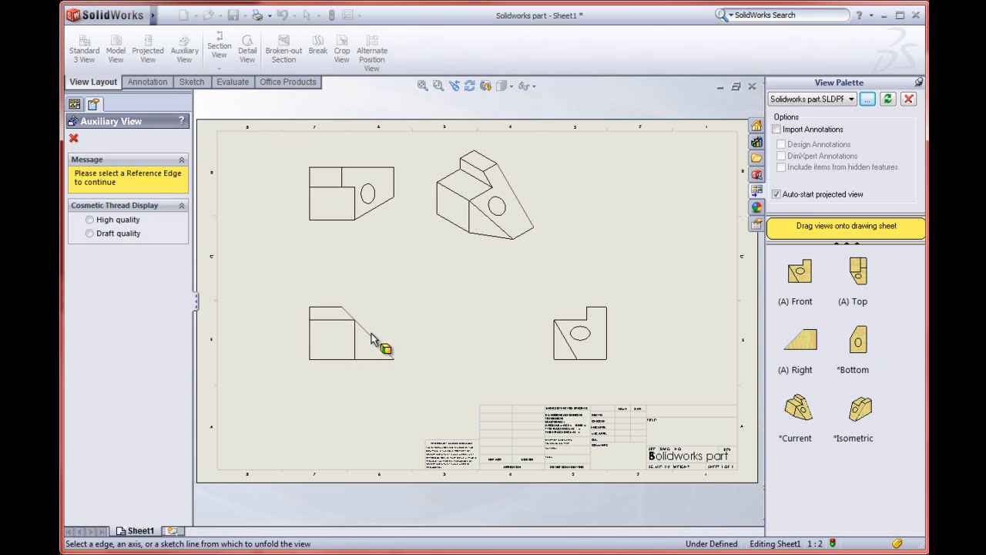
pyautogui.scroll(-3, 238, 377)
pyautogui.click(91, 219)
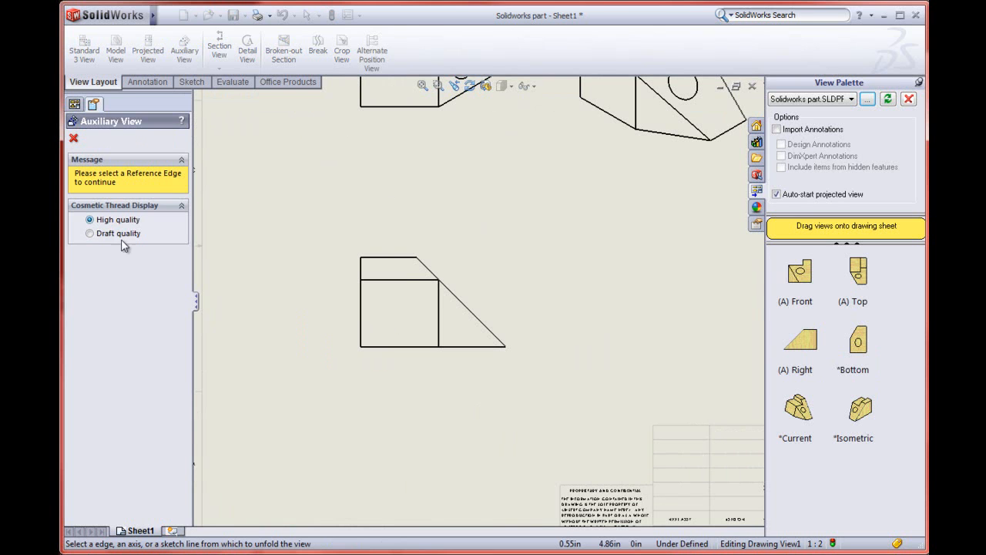
pyautogui.click(454, 299)
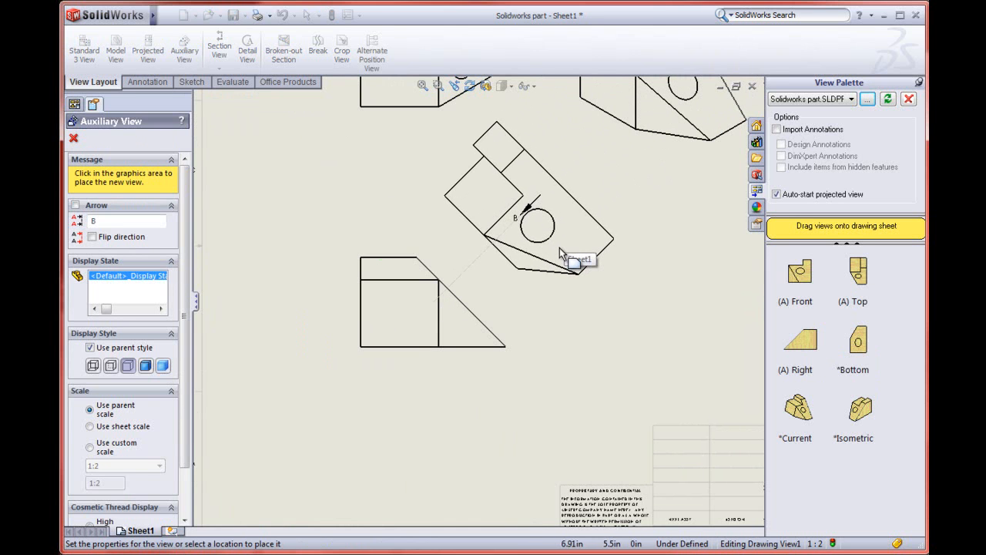
pyautogui.click(561, 257)
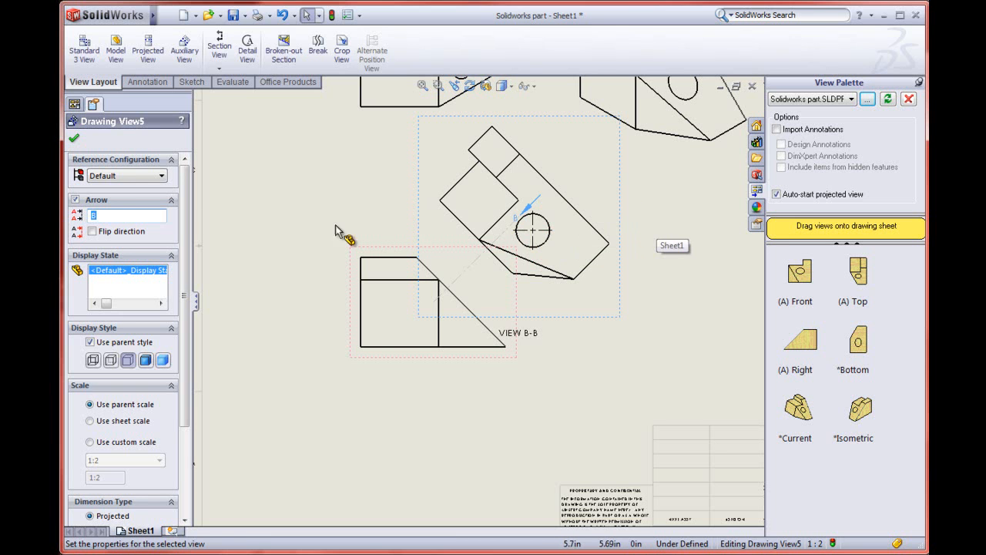
pyautogui.click(74, 138)
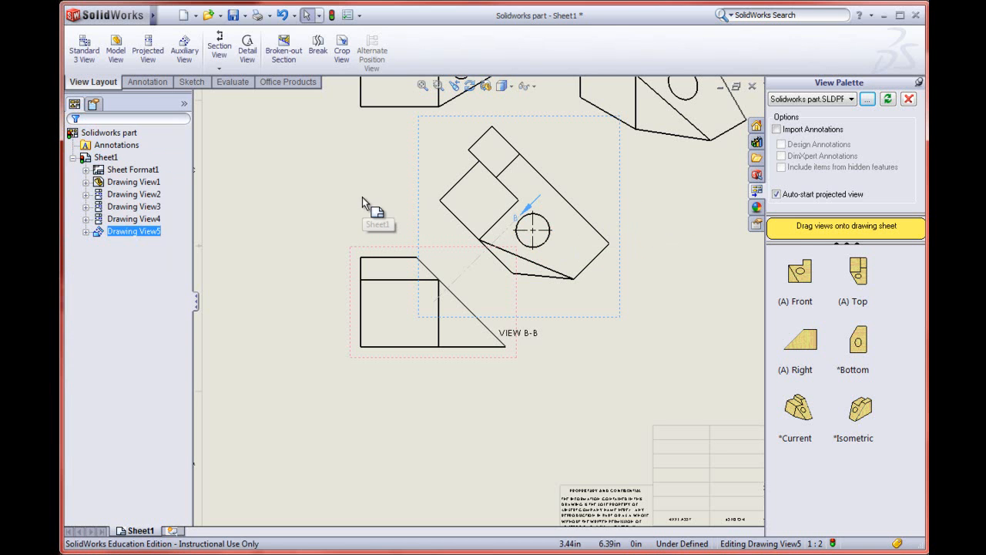
pyautogui.press('f')
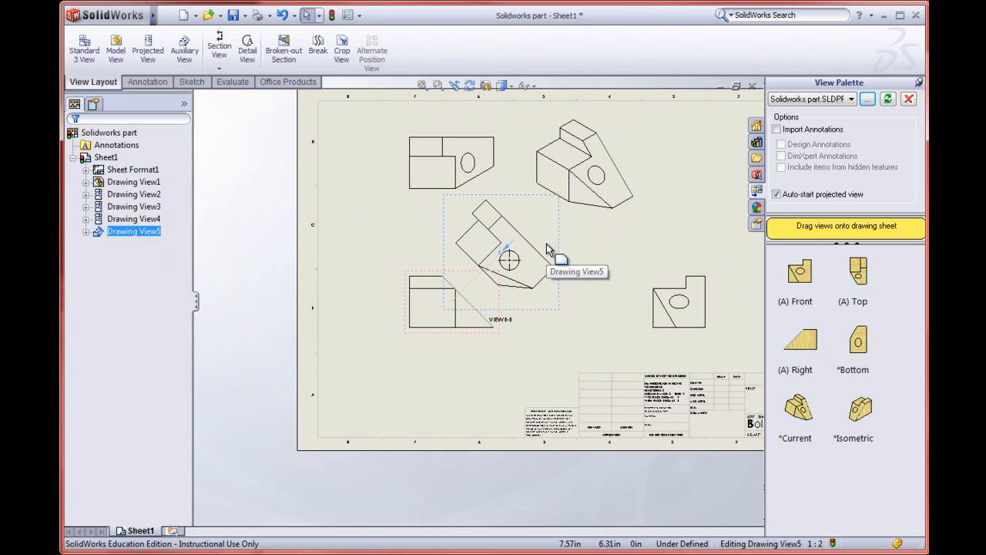
pyautogui.rightClick(556, 271)
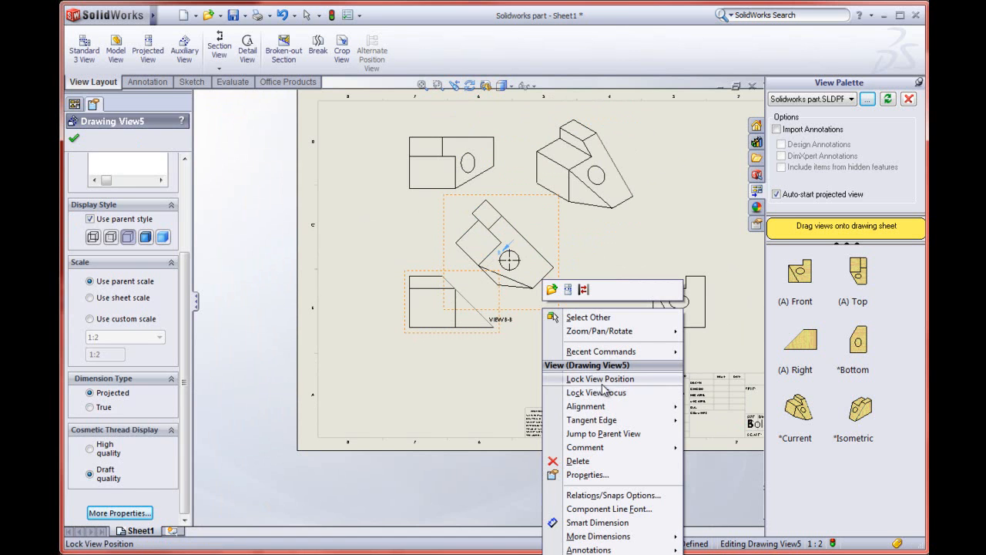
pyautogui.click(603, 393)
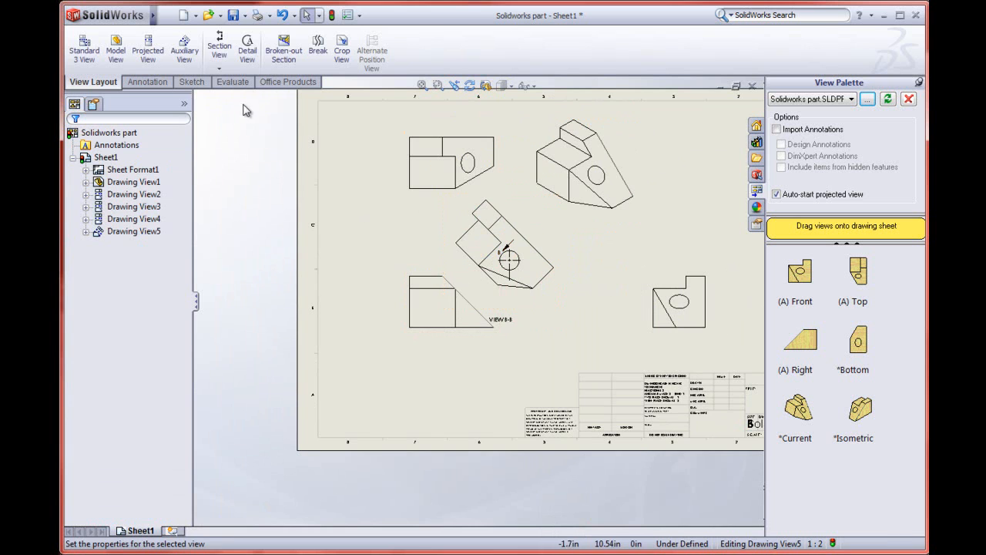
# Dimension the base view's overall width below it and its overall height on its left side.
pyautogui.click(147, 83)
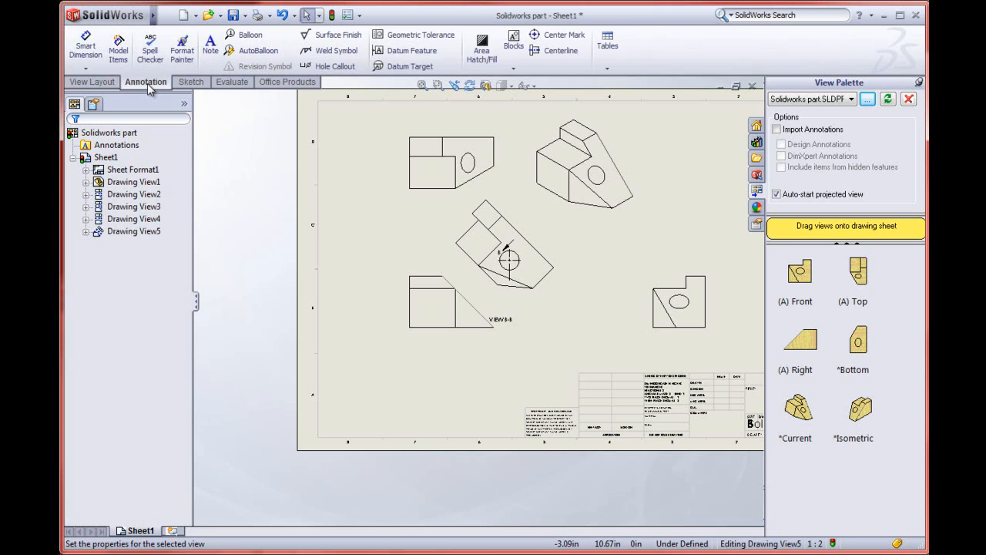
pyautogui.click(87, 50)
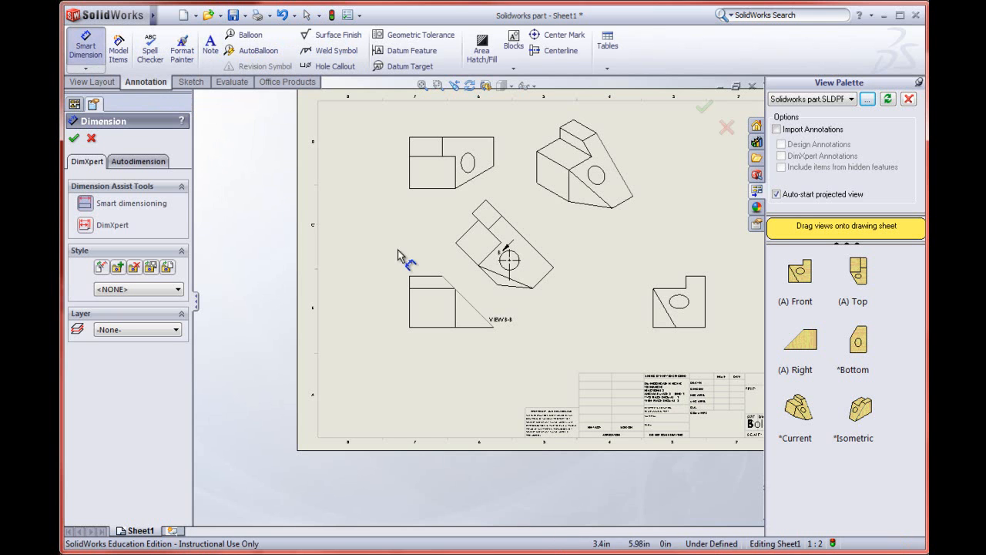
pyautogui.click(443, 330)
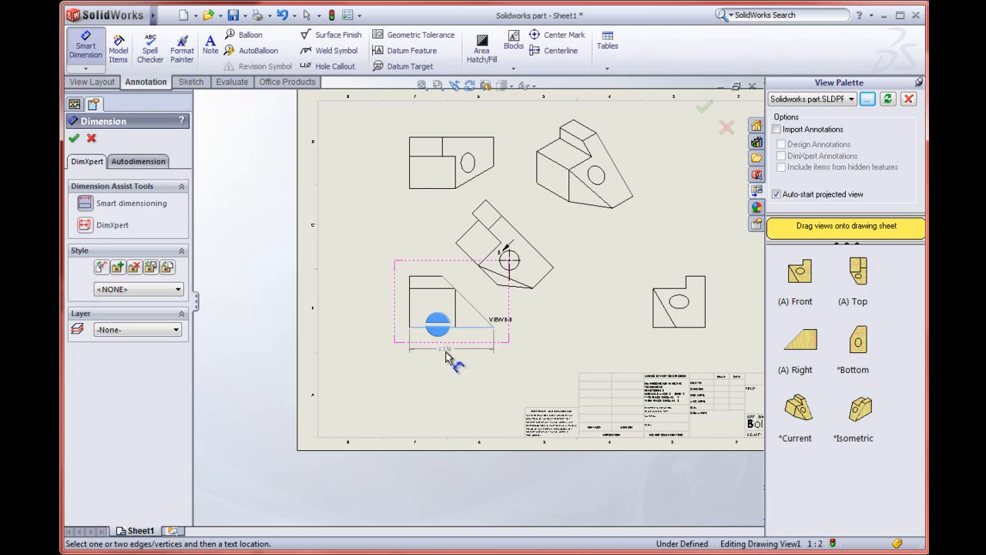
pyautogui.click(454, 359)
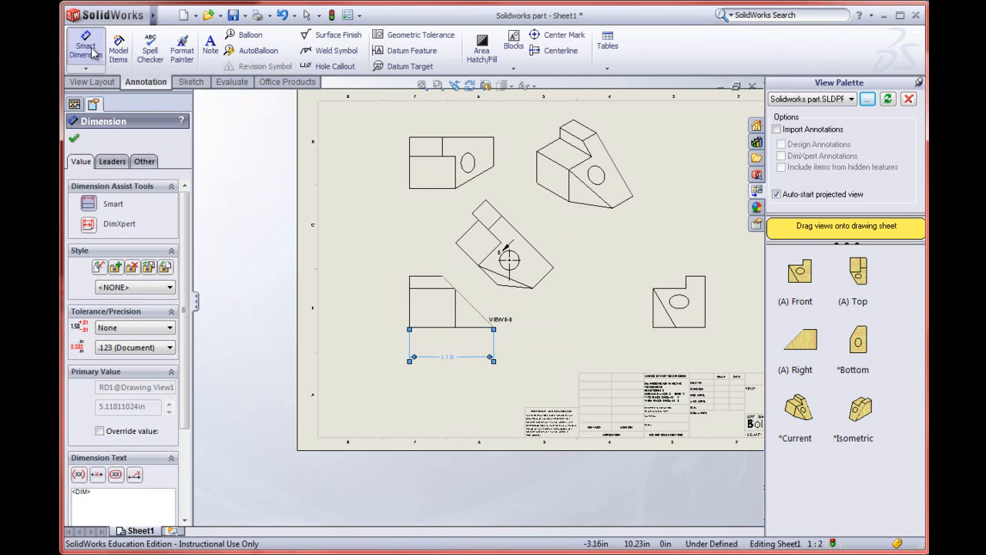
pyautogui.click(409, 304)
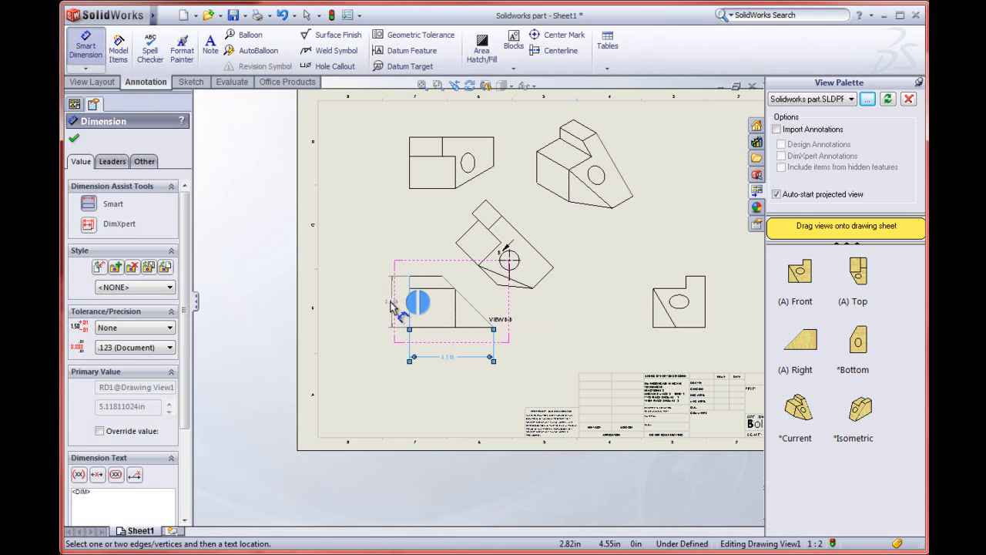
pyautogui.click(385, 306)
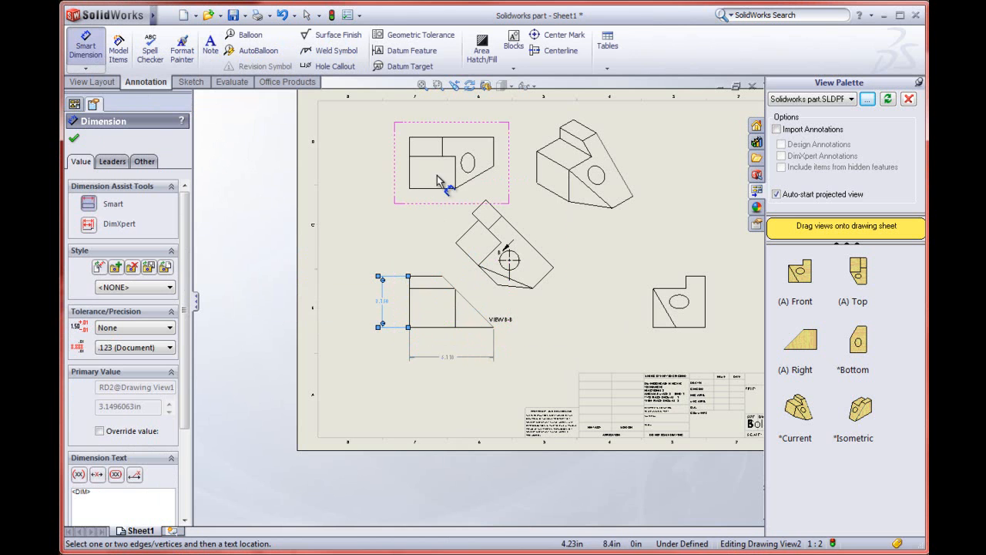
# Add a note reading "Test Part" in the TITLE field of the title block.
pyautogui.scroll(-5, 628, 458)
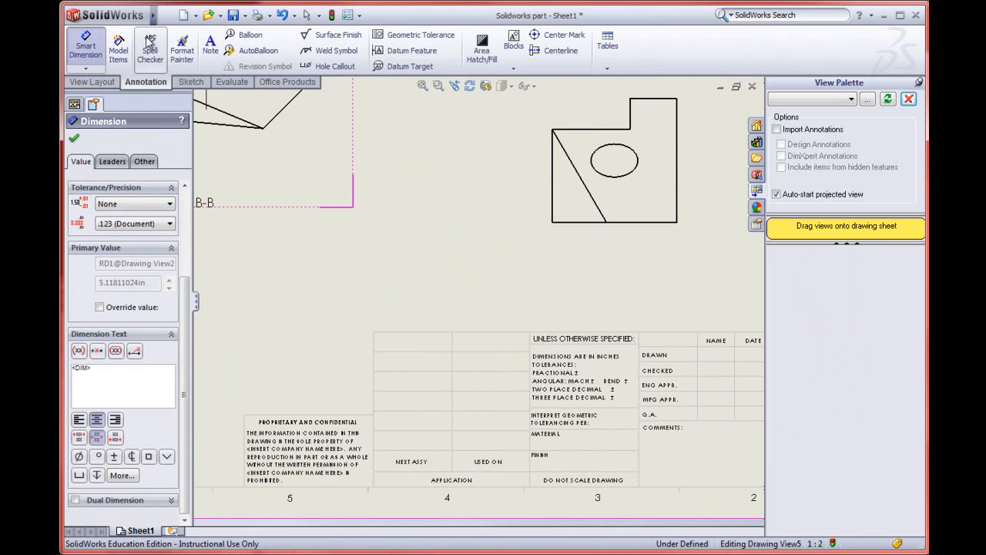
pyautogui.click(211, 49)
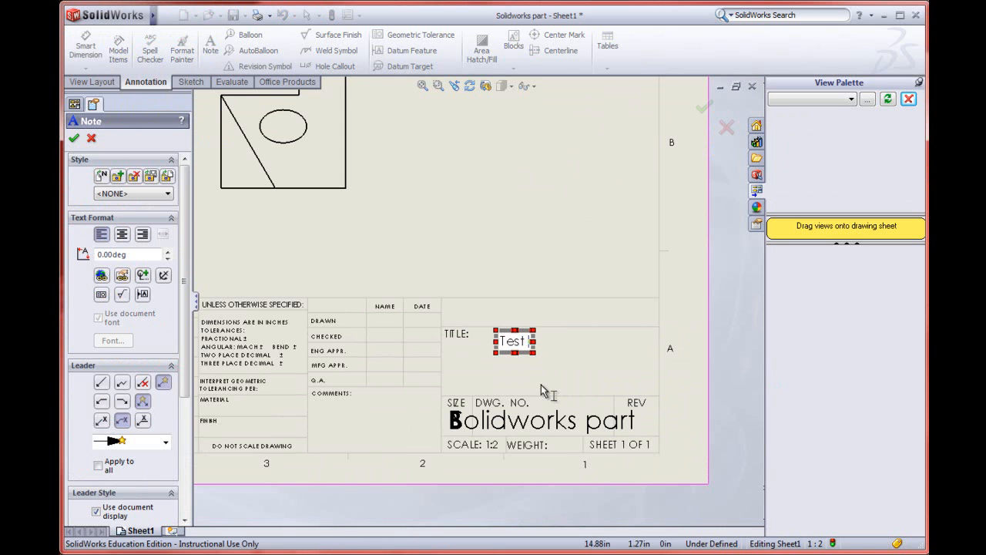
pyautogui.write('Part')
pyautogui.click(543, 390)
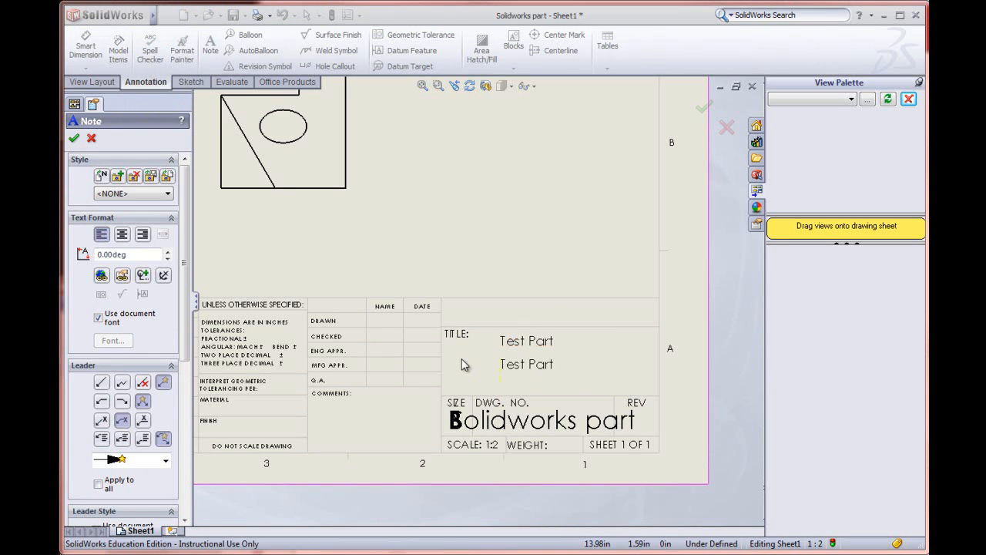
pyautogui.click(360, 165)
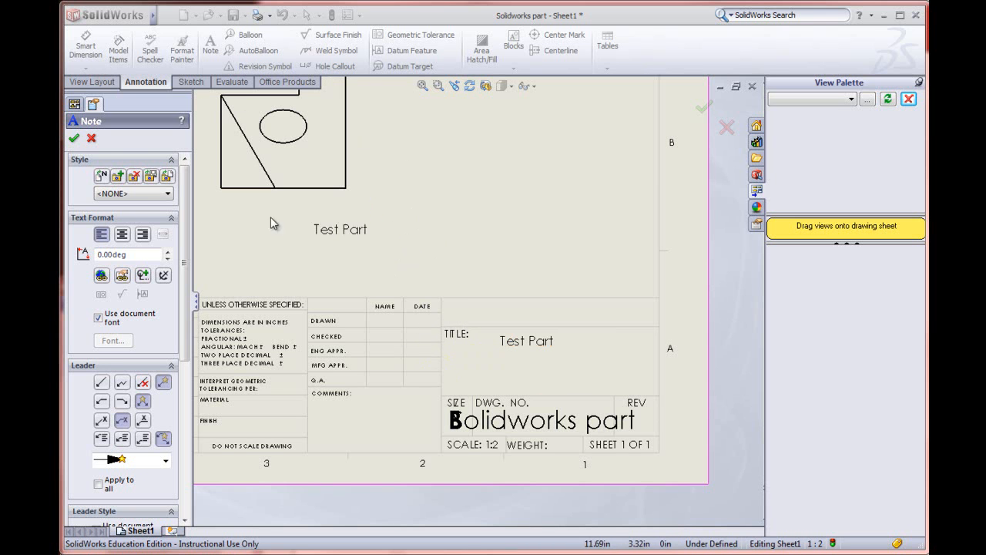
# Finish placing notes and save the drawing as Solidworks part.SLDDRW in the Youtube Video folder.
pyautogui.click(90, 137)
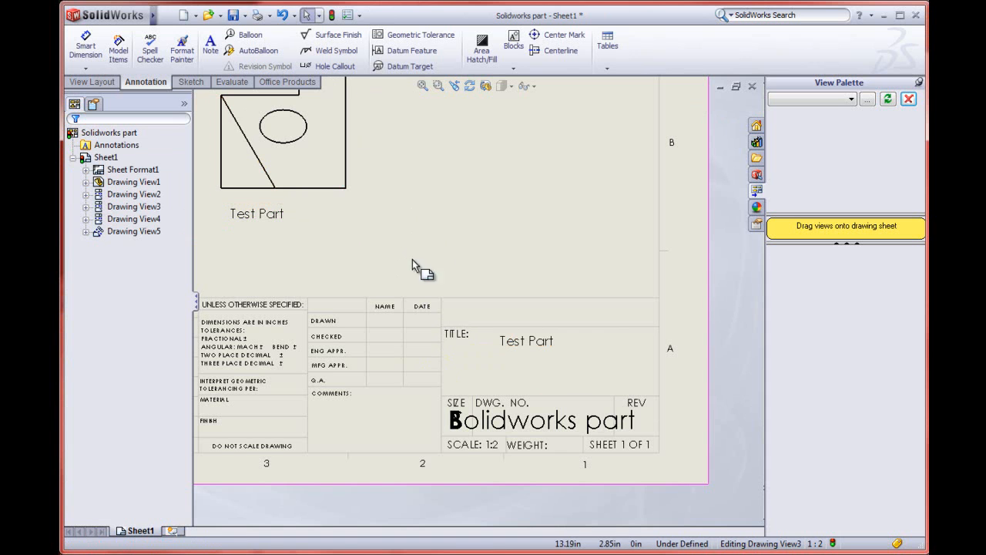
pyautogui.click(166, 15)
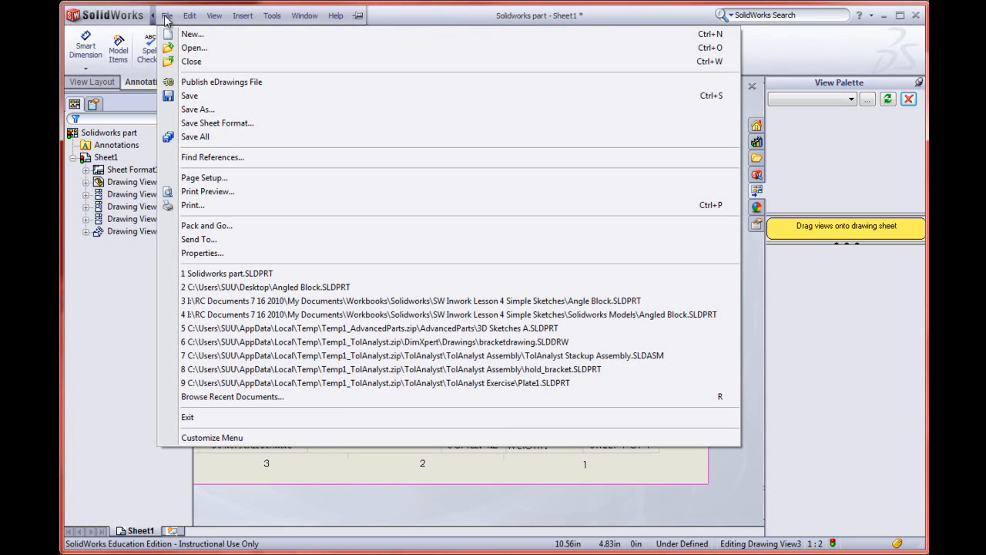
pyautogui.click(202, 110)
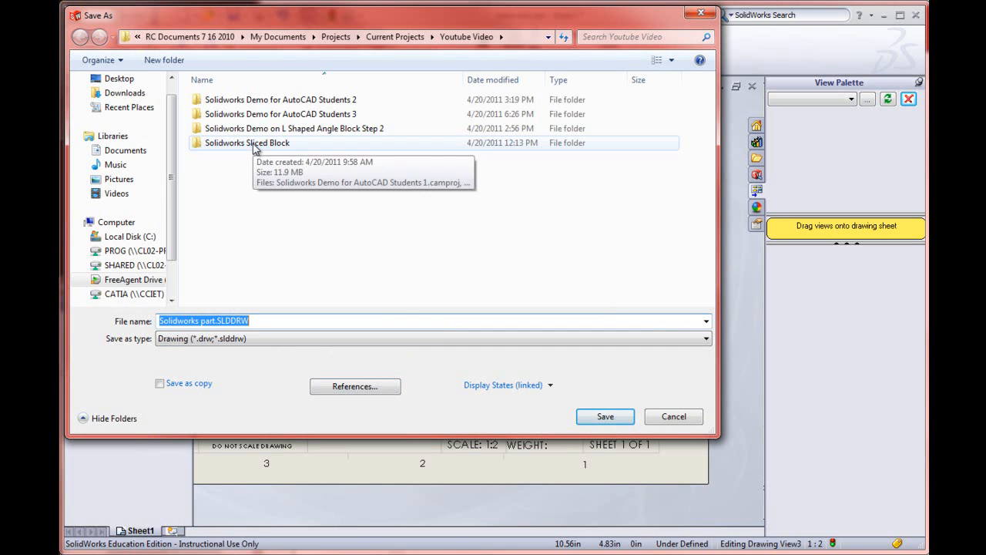
pyautogui.click(602, 415)
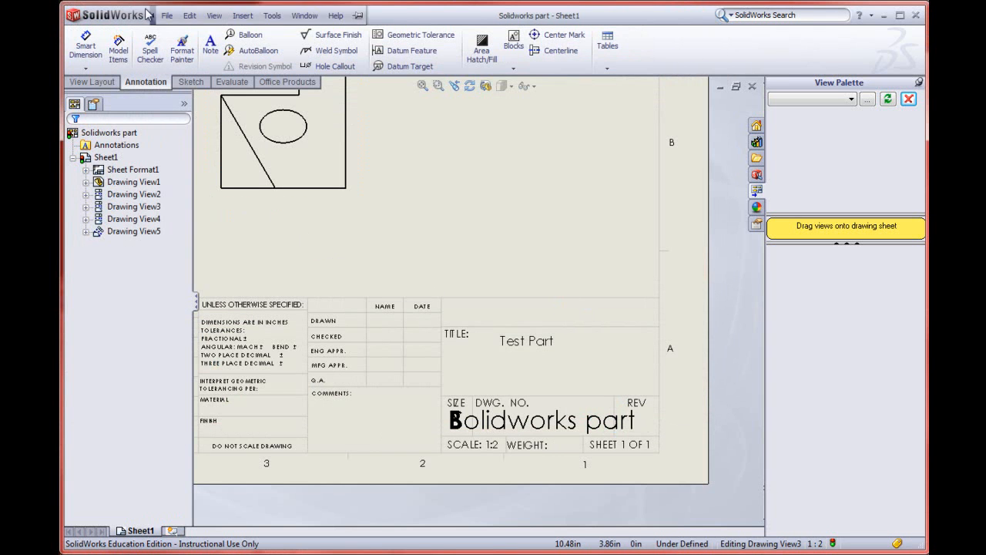
# Use Pack and Go to save the drawing together with its referenced part file to the Desktop folder.
pyautogui.click(165, 16)
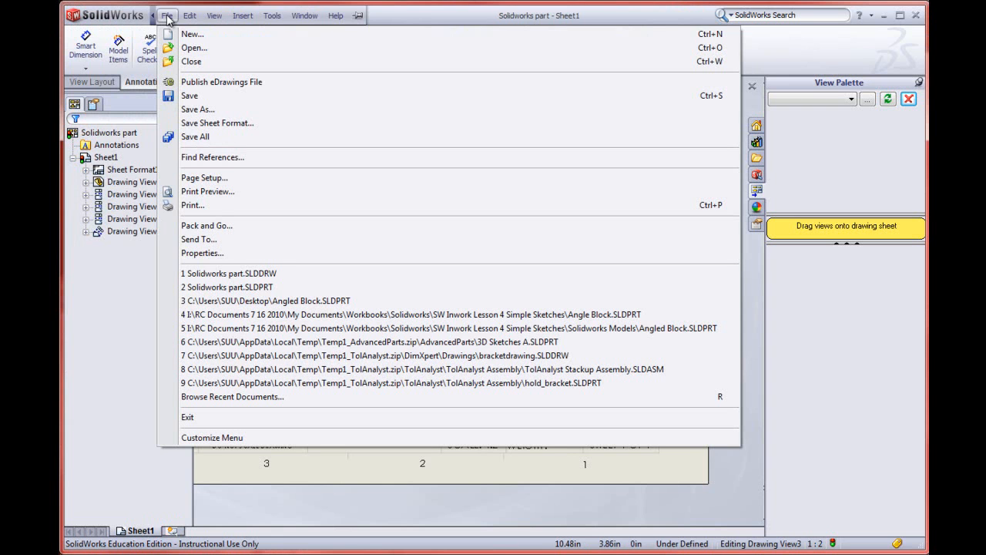
pyautogui.click(208, 227)
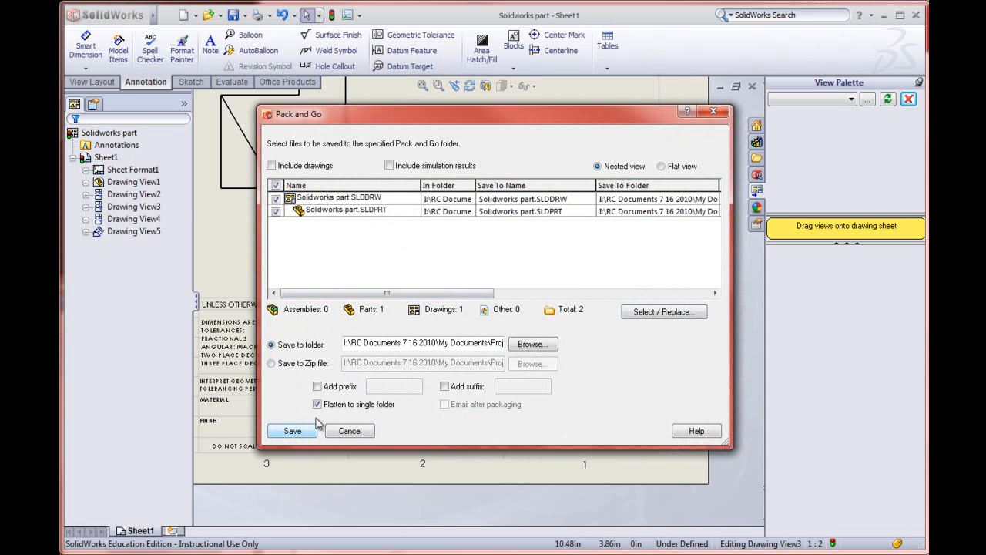
pyautogui.click(531, 344)
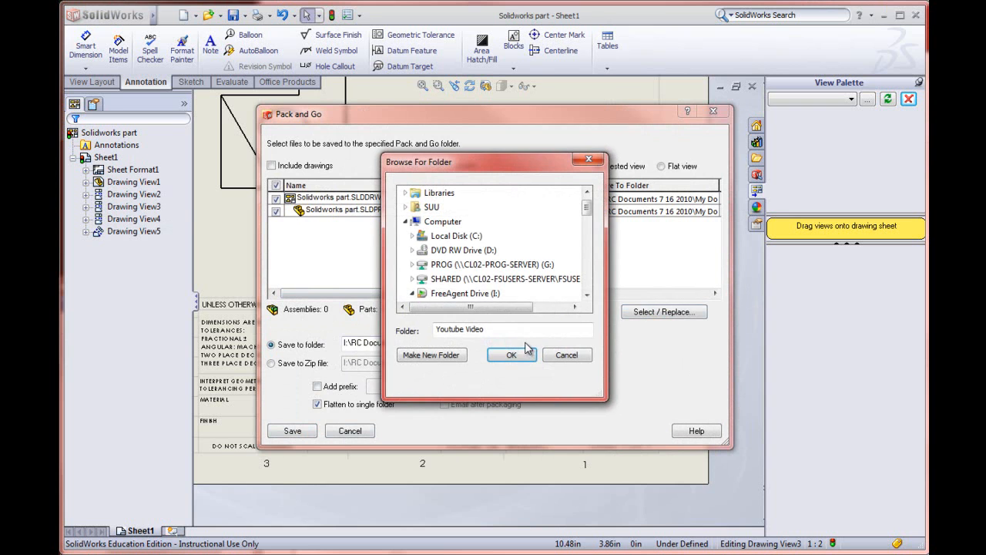
pyautogui.click(463, 294)
pyautogui.click(587, 191)
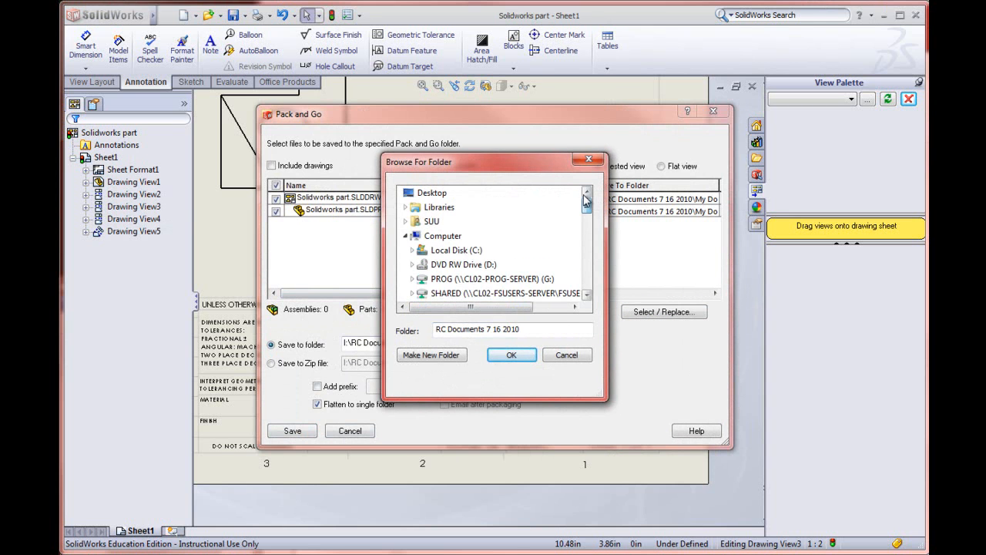
pyautogui.click(432, 194)
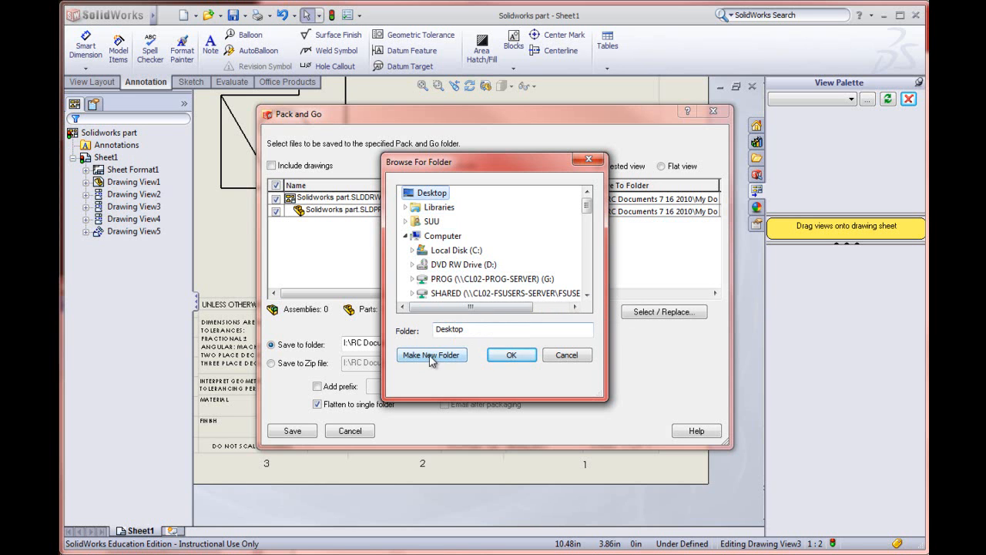
pyautogui.click(511, 355)
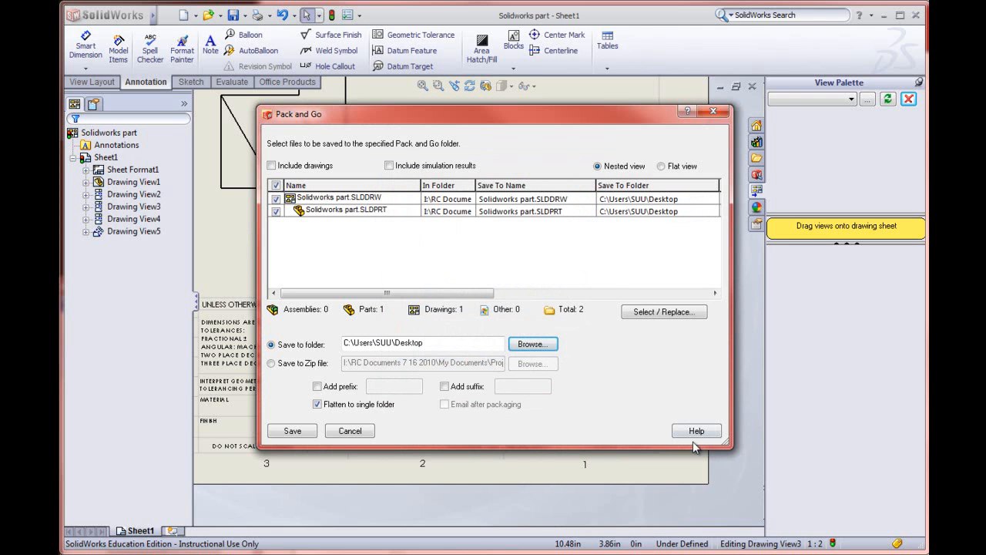
pyautogui.click(293, 431)
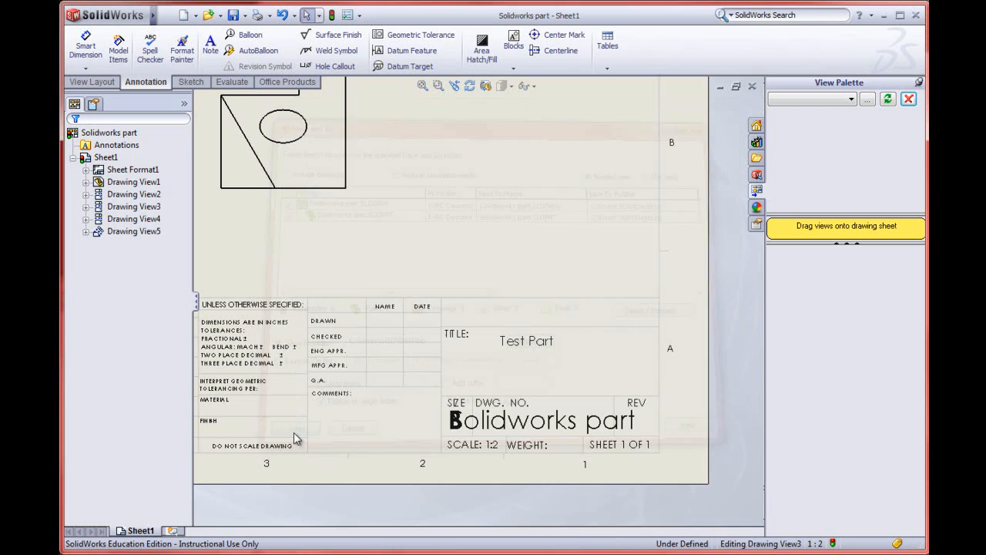